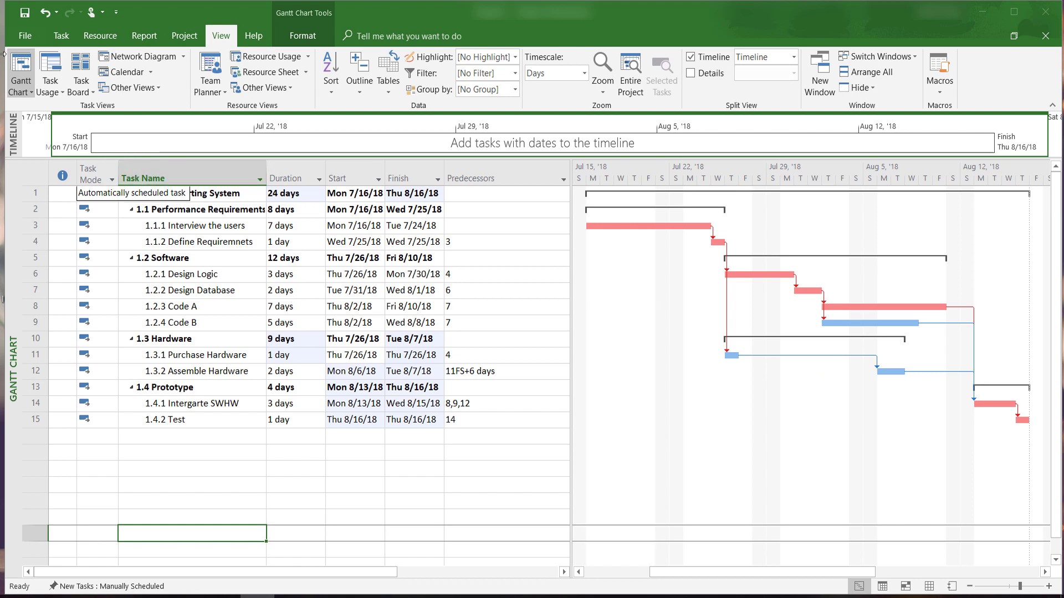
Switch the Mobile Reporting System schedule to Network Diagram view via More Views
click(26, 80)
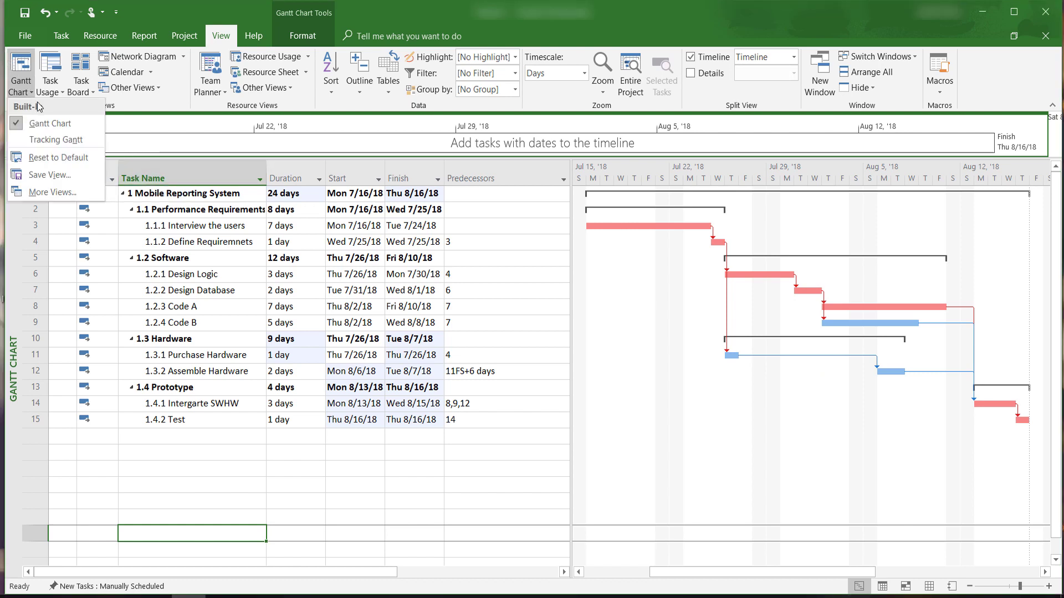
click(62, 191)
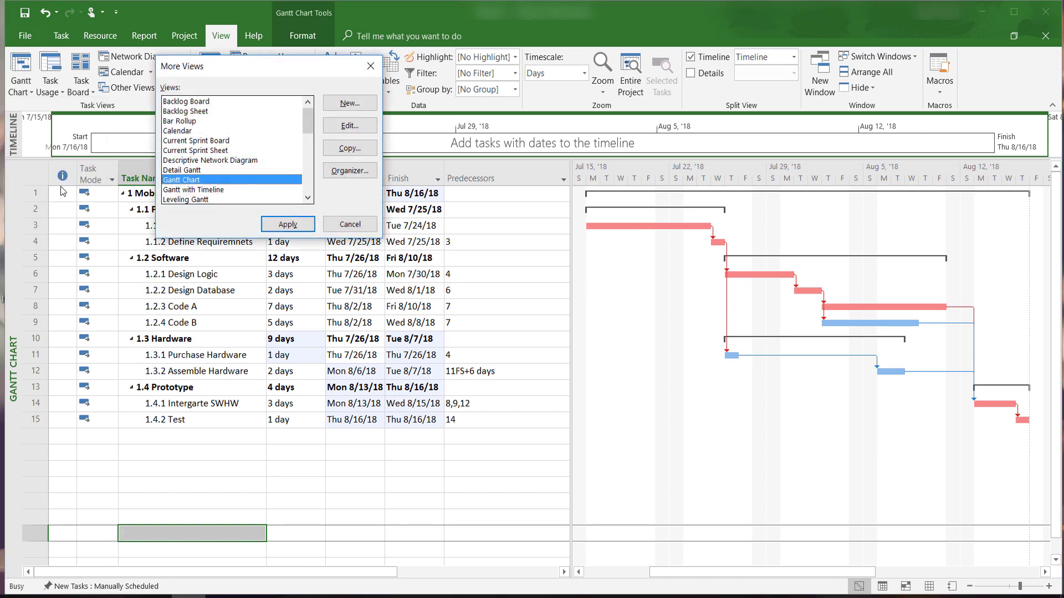
scroll(212, 143, down, 1)
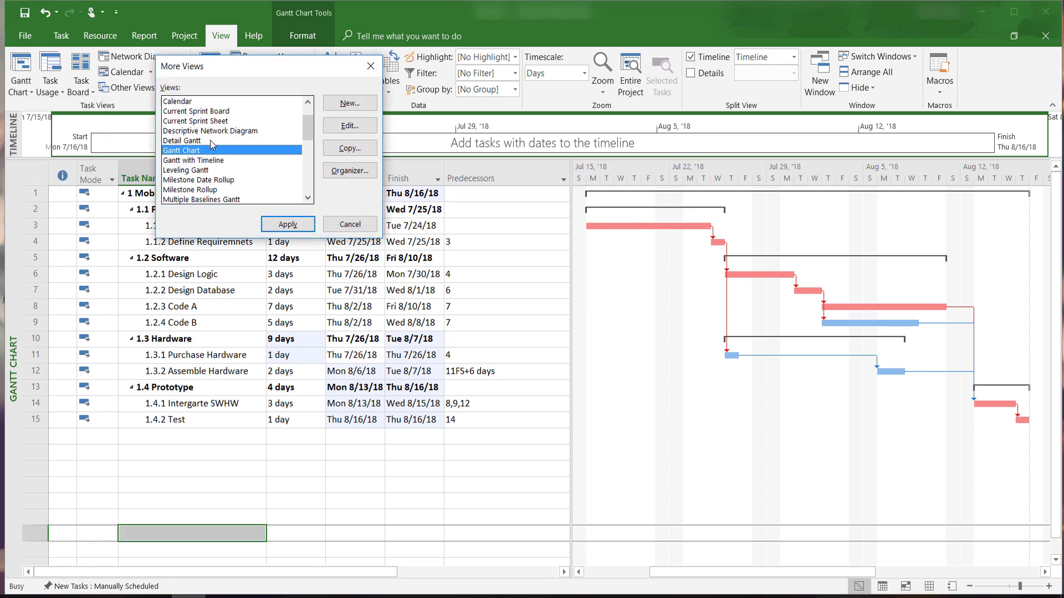
scroll(211, 144, down, 1)
scroll(213, 154, down, 1)
click(199, 150)
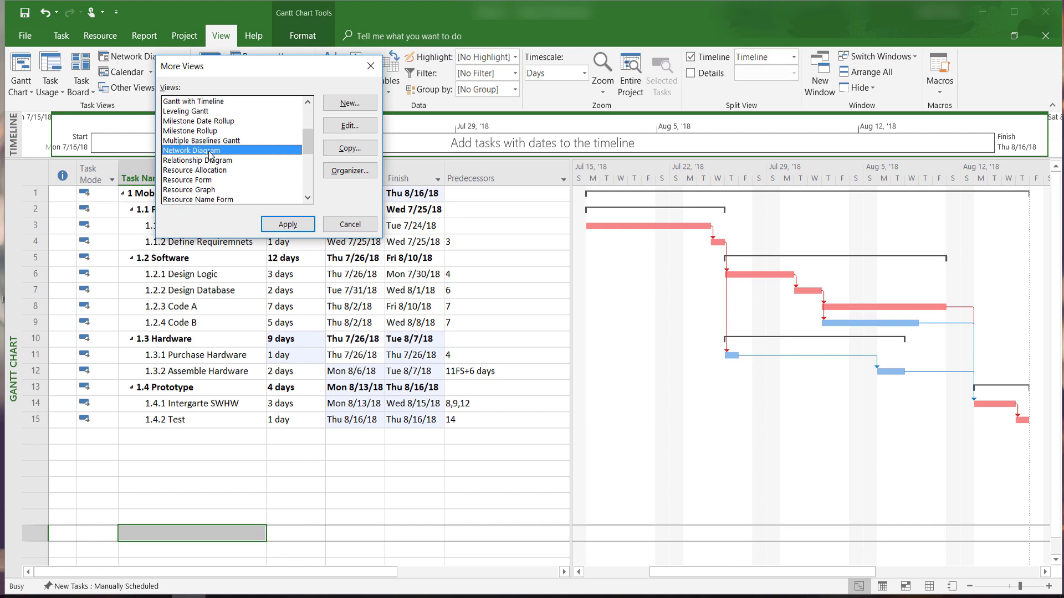
click(288, 225)
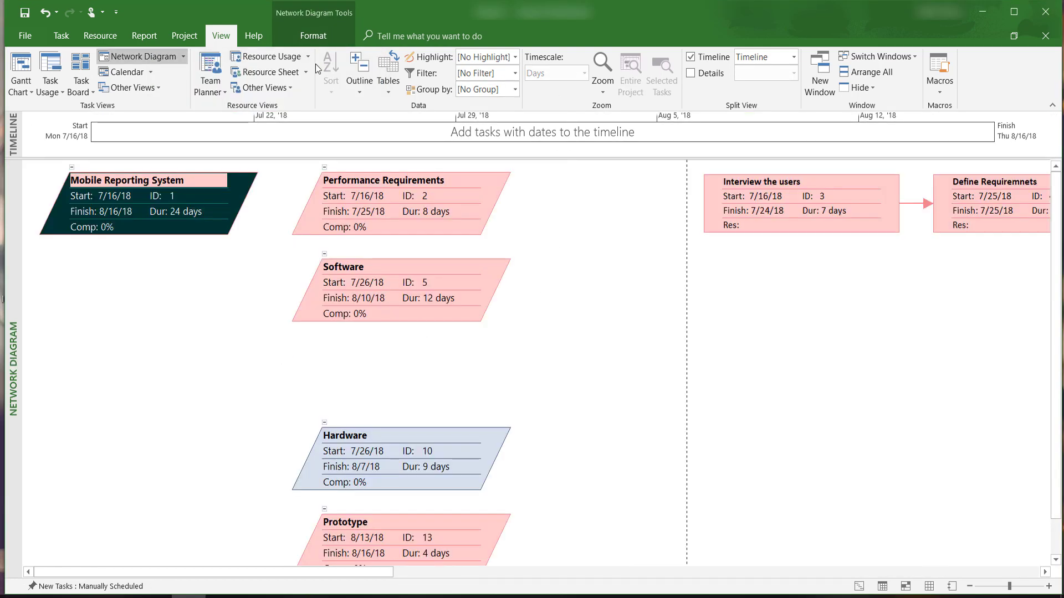
Zoom the network diagram out with the status-bar slider to show the task links
click(602, 88)
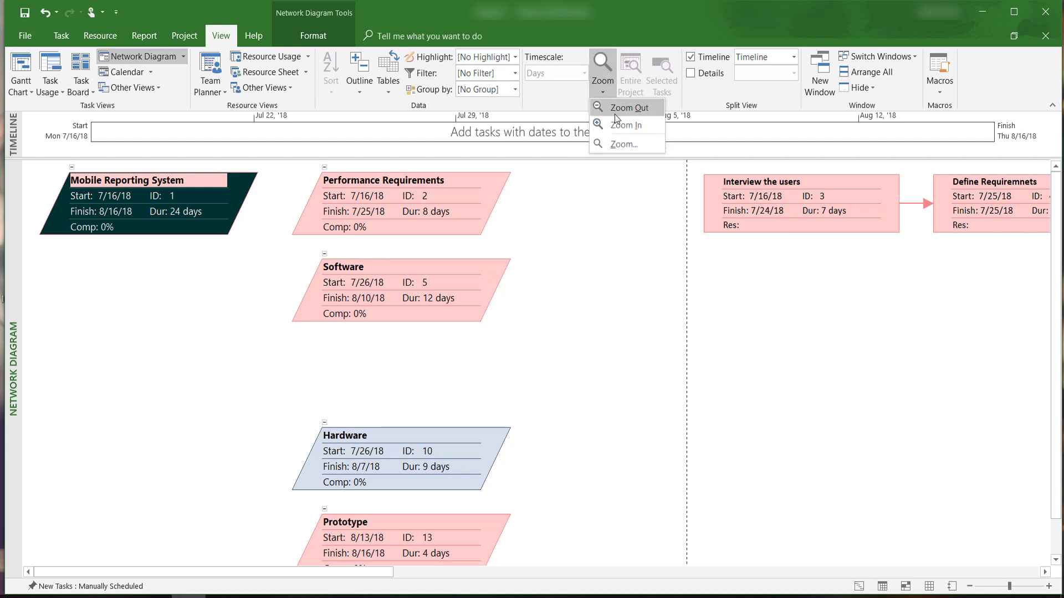
click(650, 240)
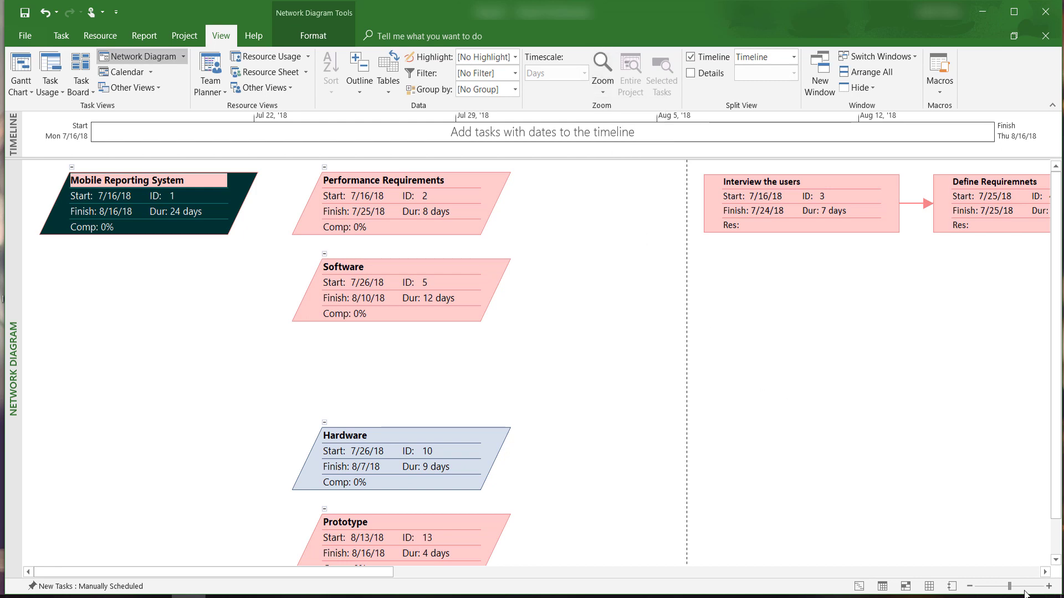
drag(1010, 587, 984, 588)
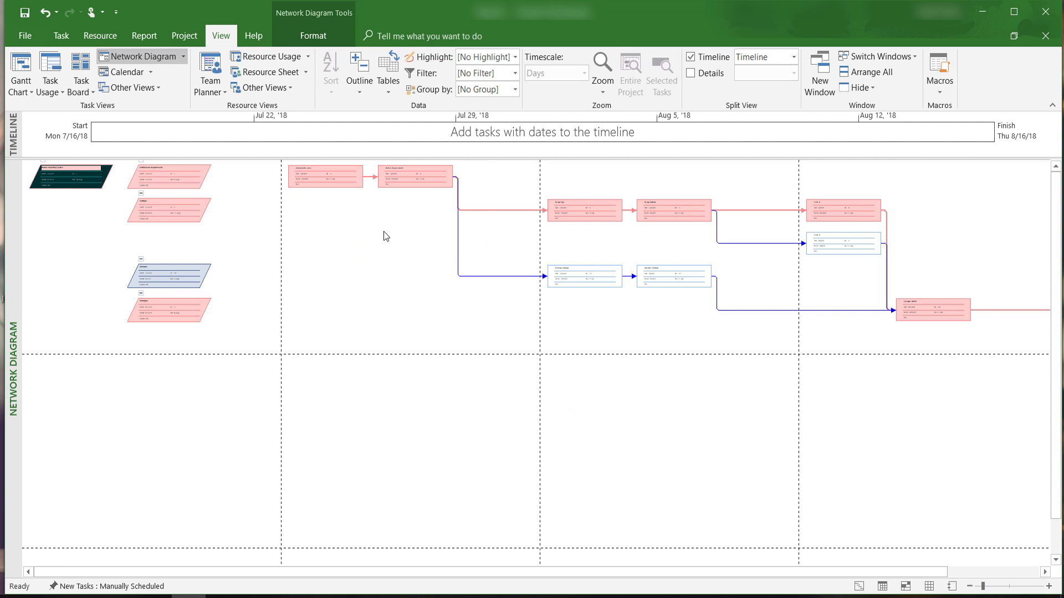
click(575, 207)
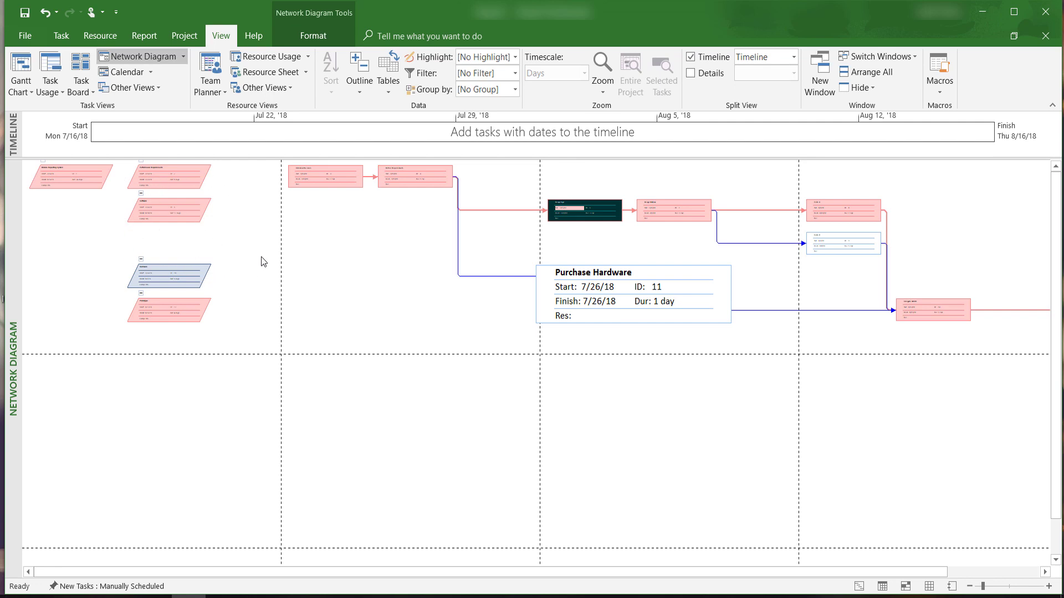
Uncheck Summary Tasks on the Format tab so only detailed tasks show
click(317, 35)
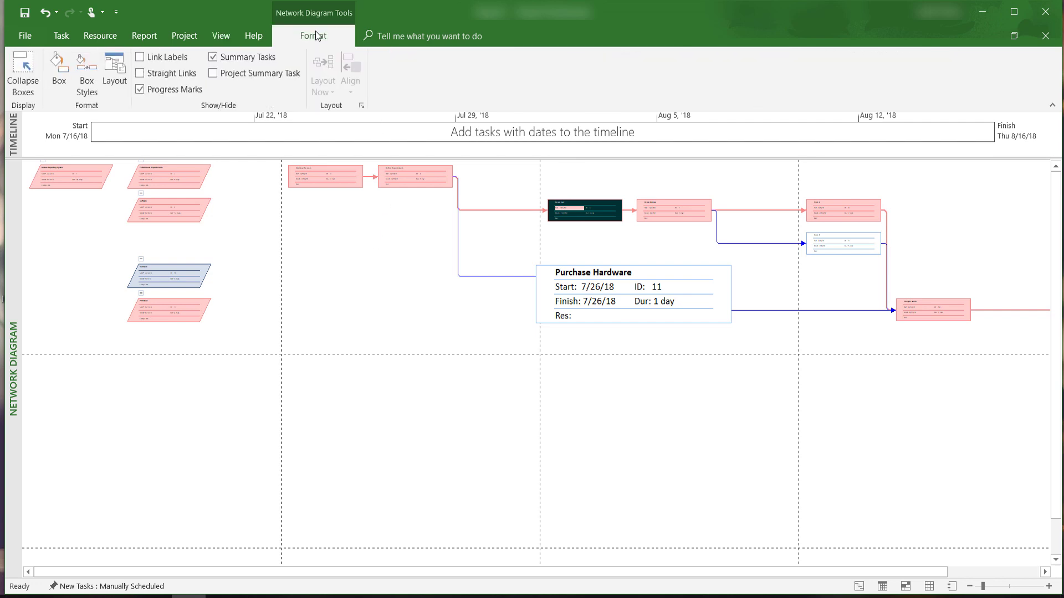
click(215, 58)
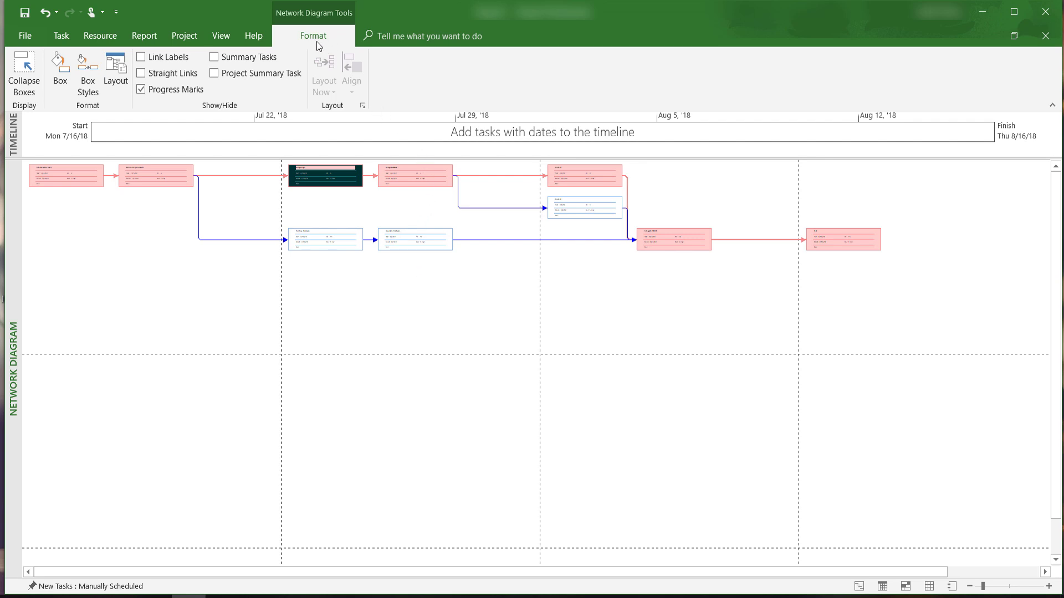
Enable 'Allow manual box positioning' in the network diagram Layout dialog
click(117, 71)
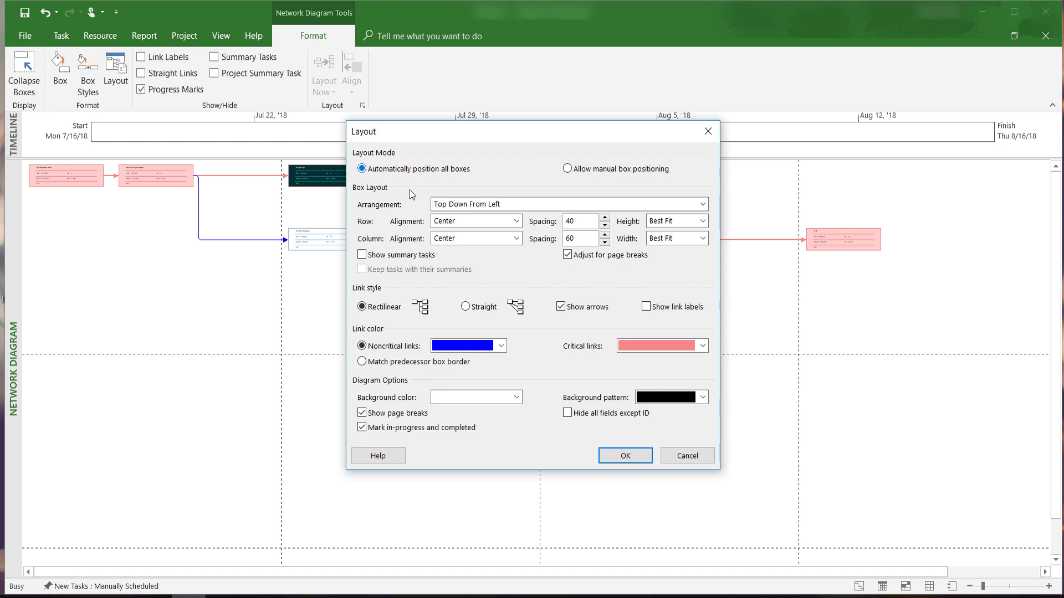
click(568, 170)
click(625, 455)
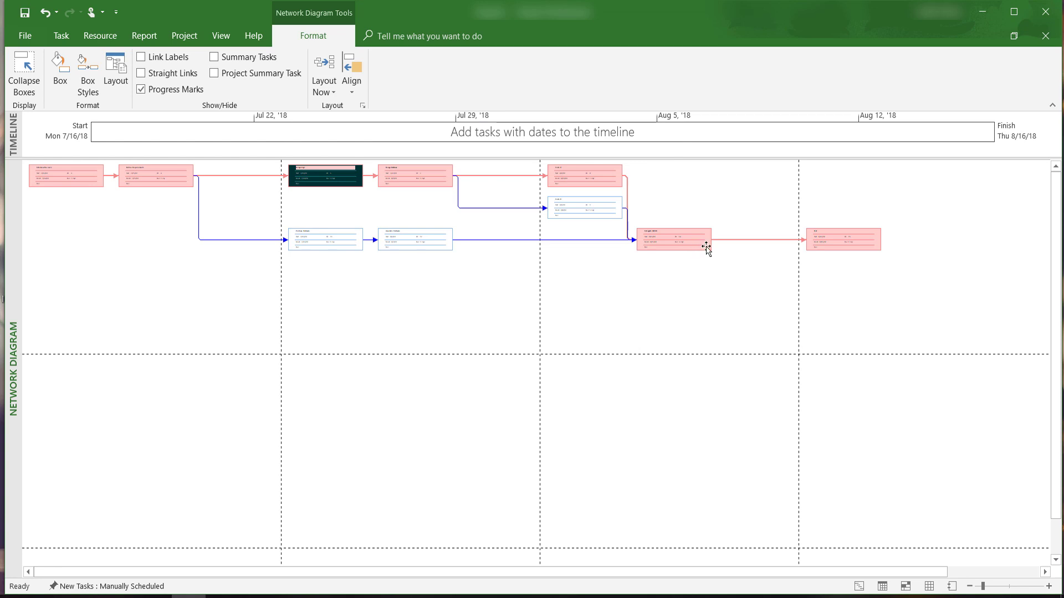
mouse_move(711, 247)
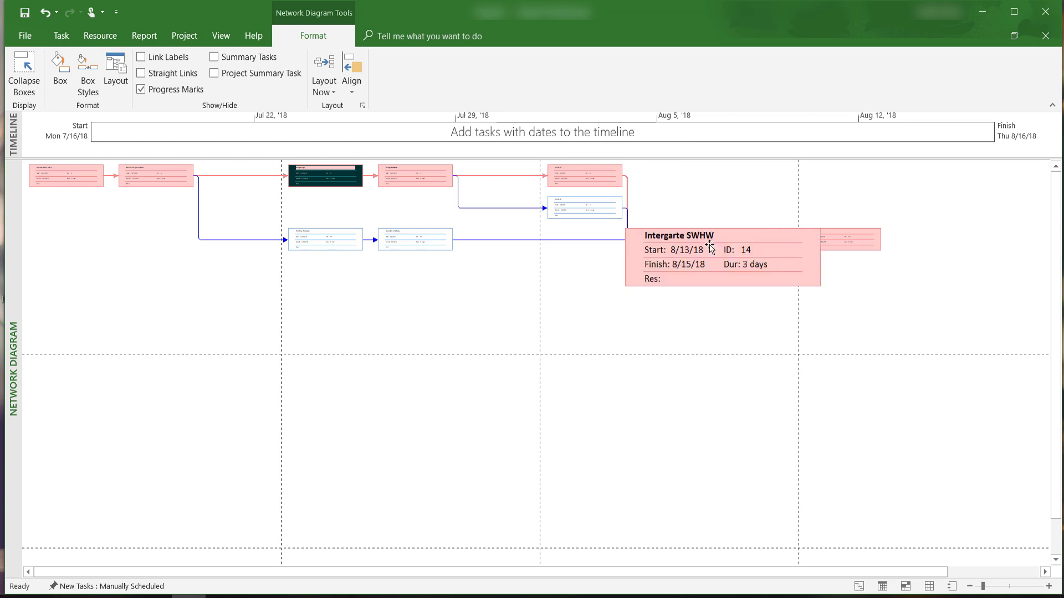
Drag the Intergarte SWHW box into a lower row, creating linked task 15 beneath it
drag(711, 248, 704, 382)
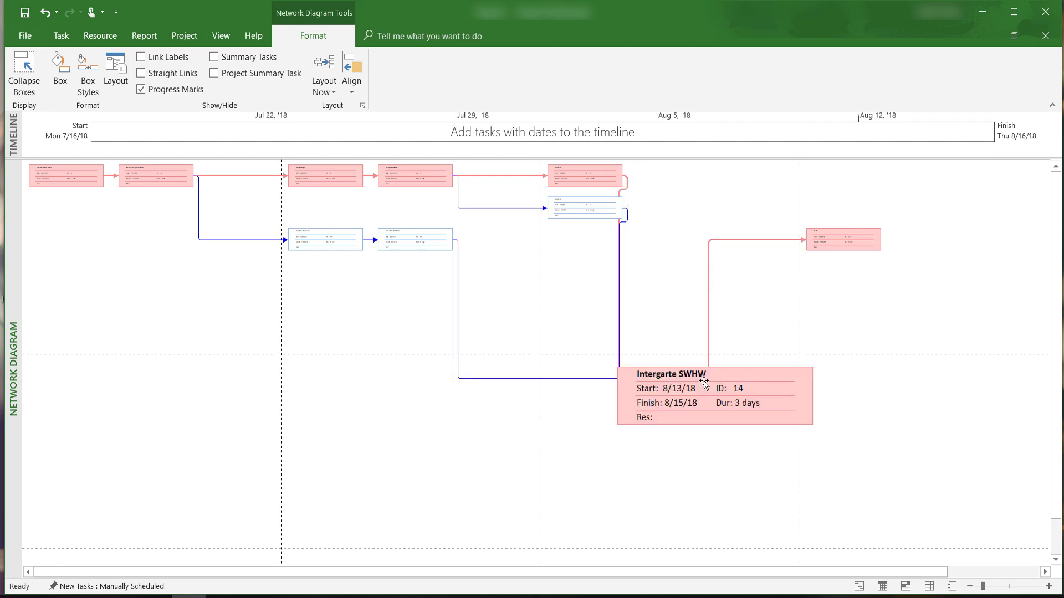
drag(671, 377, 529, 449)
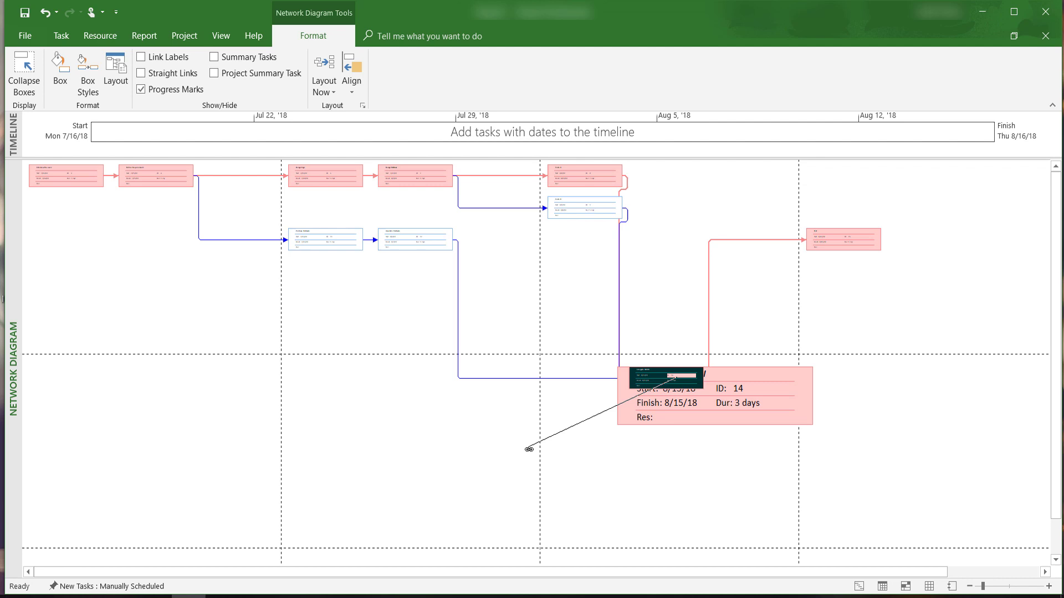
drag(528, 449, 528, 450)
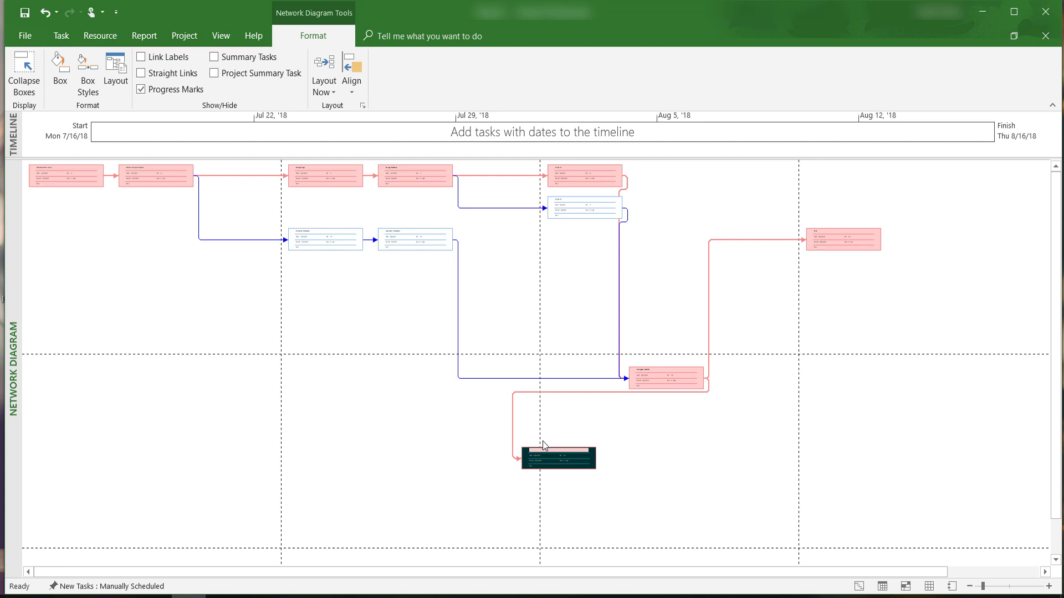
mouse_move(513, 416)
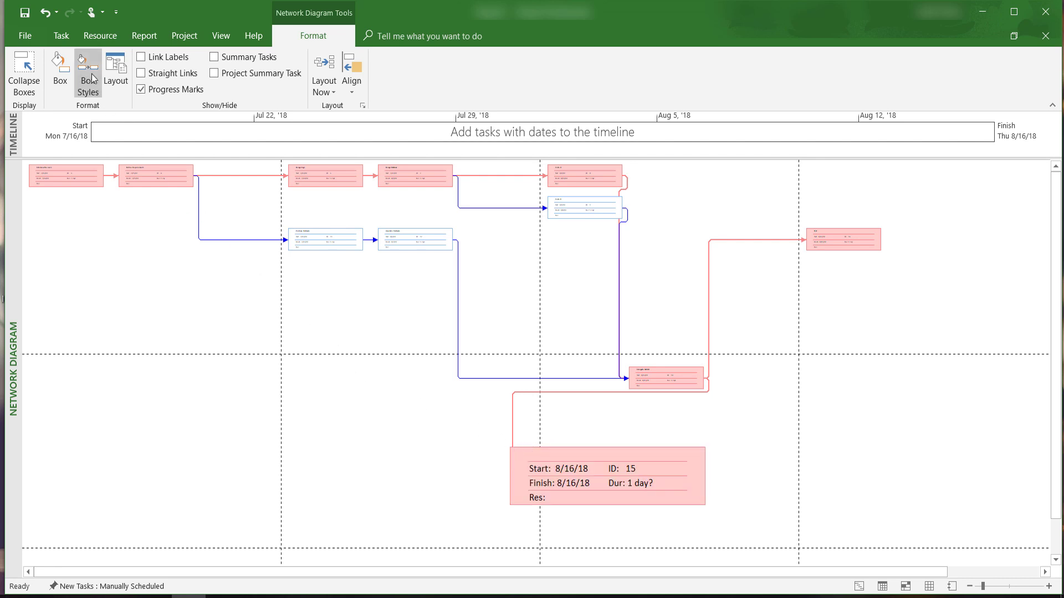
Undo the accidental task 15 and its link
click(43, 13)
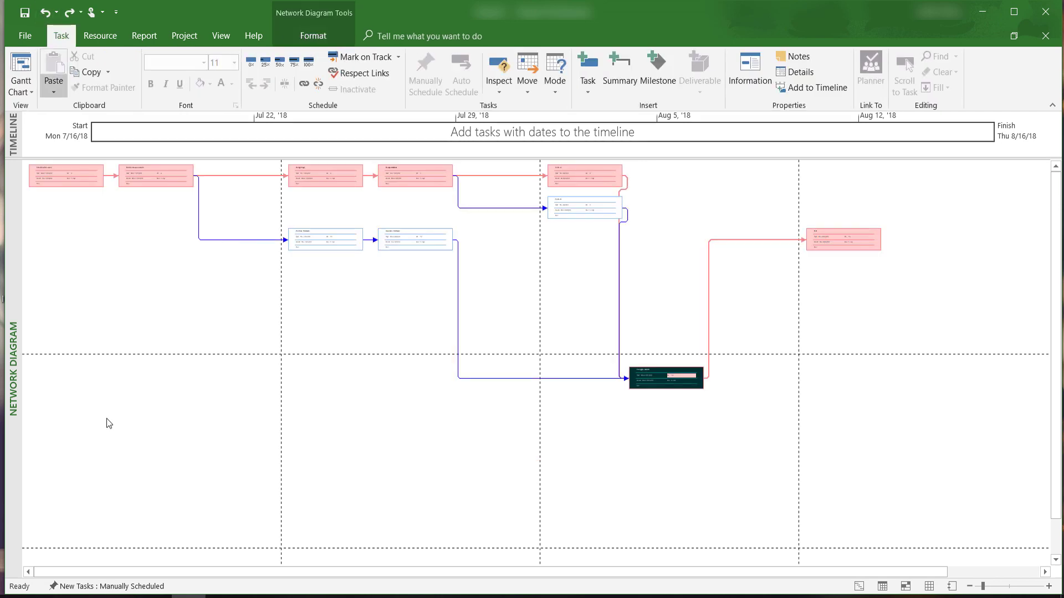